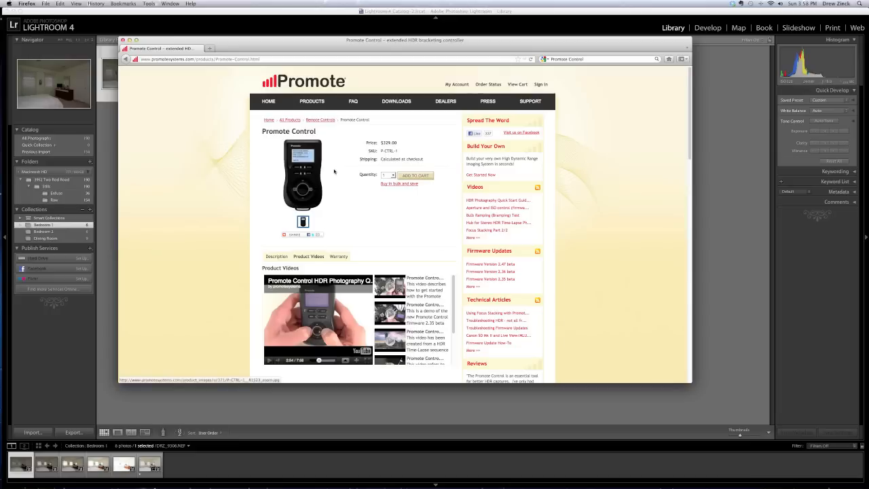
Switch to Lightroom and view the Bedroom 1 exposures enlarged, from the darkest frame DRZ_9306.NEF to the brightest.
{"action": "mouse_move", "coordinate": [314, 173]}
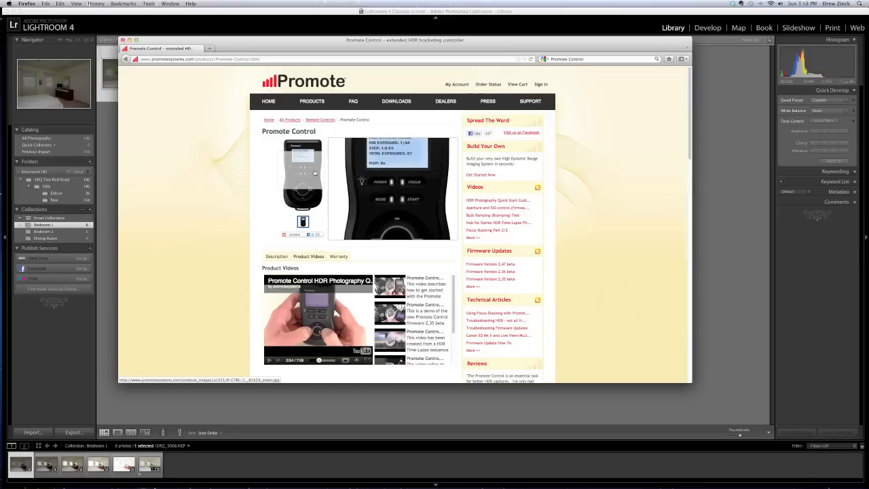
{"action": "left_click", "coordinate": [112, 234]}
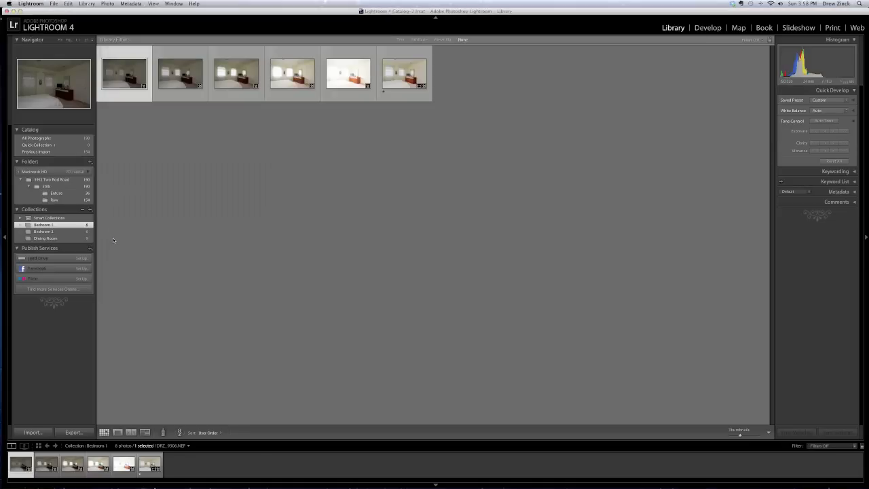
{"action": "double_click", "coordinate": [22, 467]}
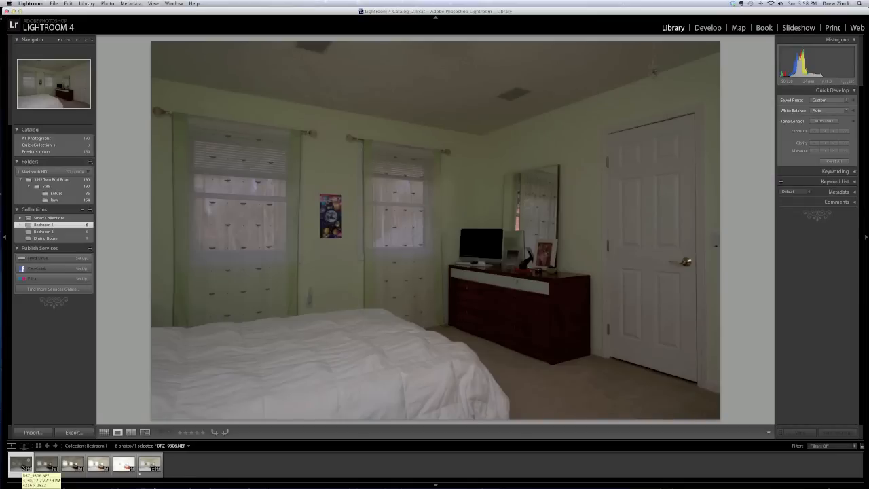
{"action": "key", "text": "Right"}
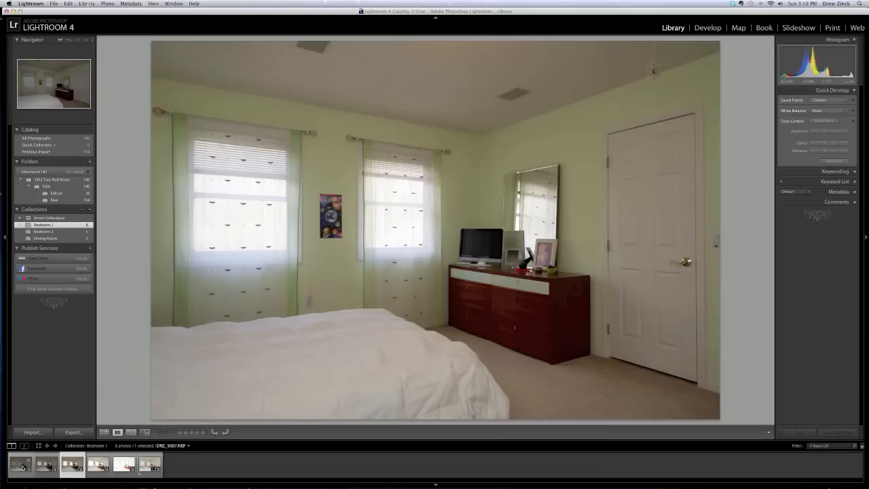
{"action": "key", "text": "Right"}
{"action": "key", "text": "Right"}
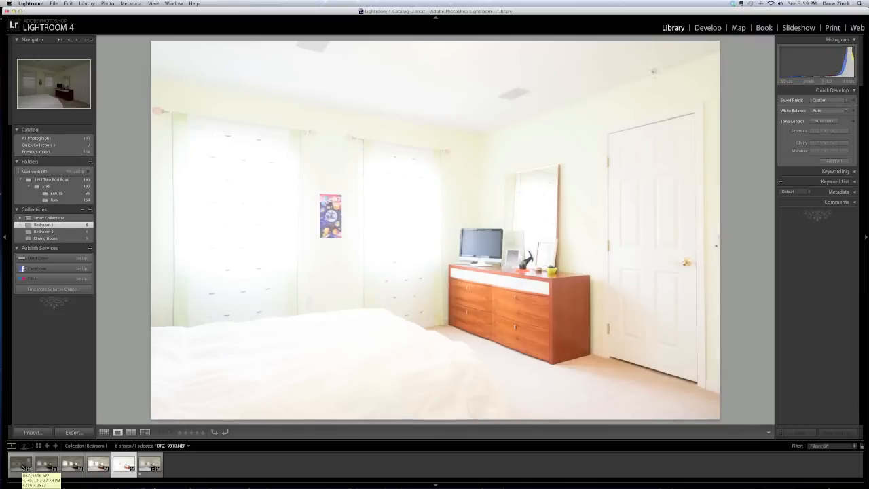
View the Bedroom 1 exposures in reverse order, back to the darkest frame.
{"action": "key", "text": "Left"}
{"action": "key", "text": "Left"}
{"action": "key", "text": "Left"}
{"action": "key", "text": "Left"}
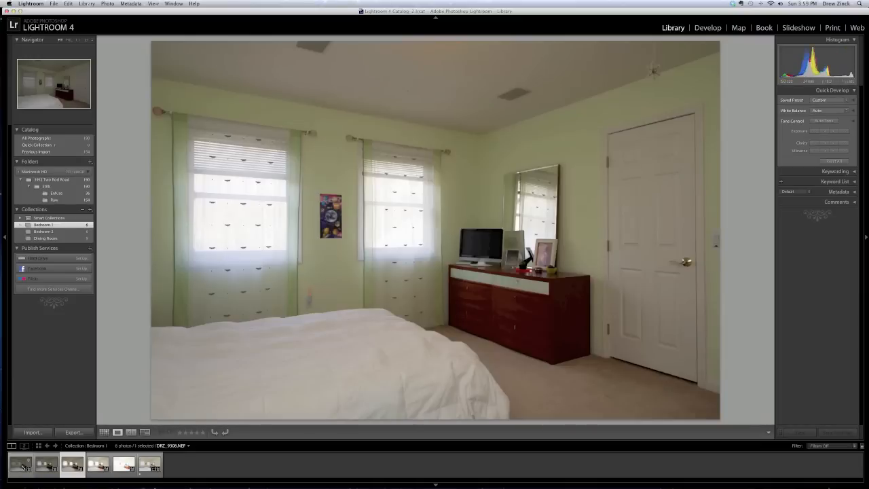
{"action": "key", "text": "Left"}
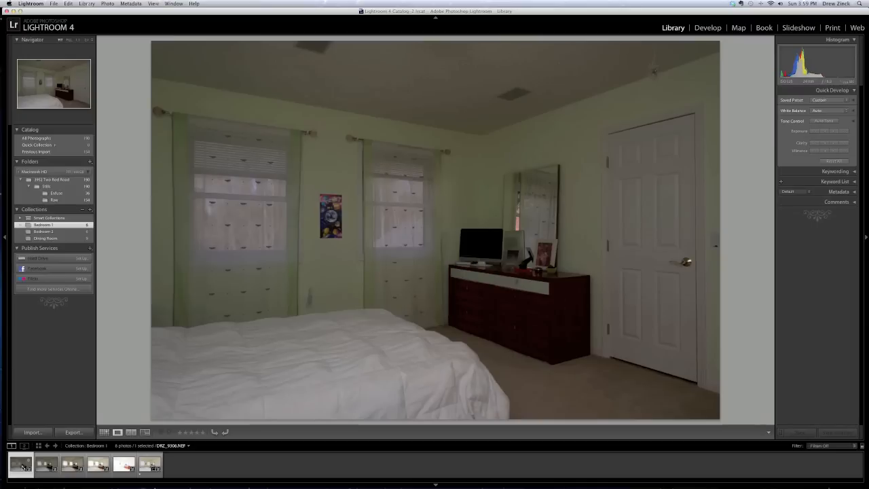
Go through the Bedroom 1 exposures again from the darkest to the brightest frame.
{"action": "key", "text": "Right"}
{"action": "key", "text": "Right"}
{"action": "key", "text": "Right"}
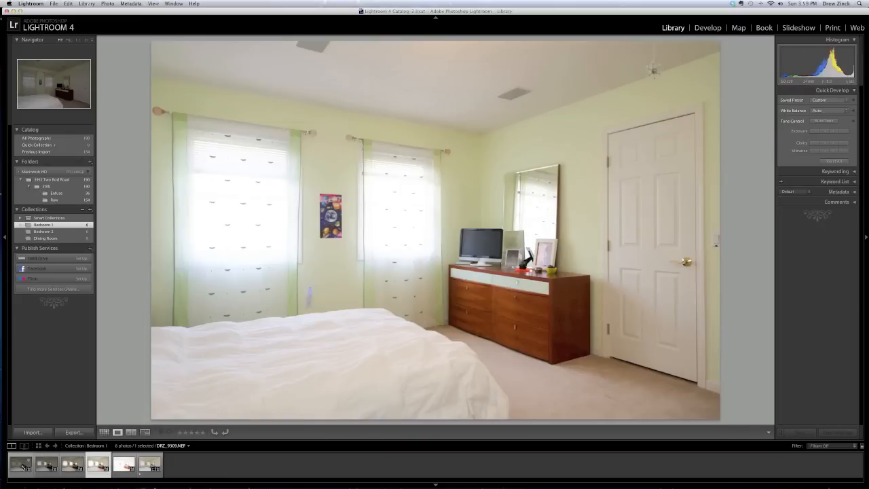
{"action": "key", "text": "Right"}
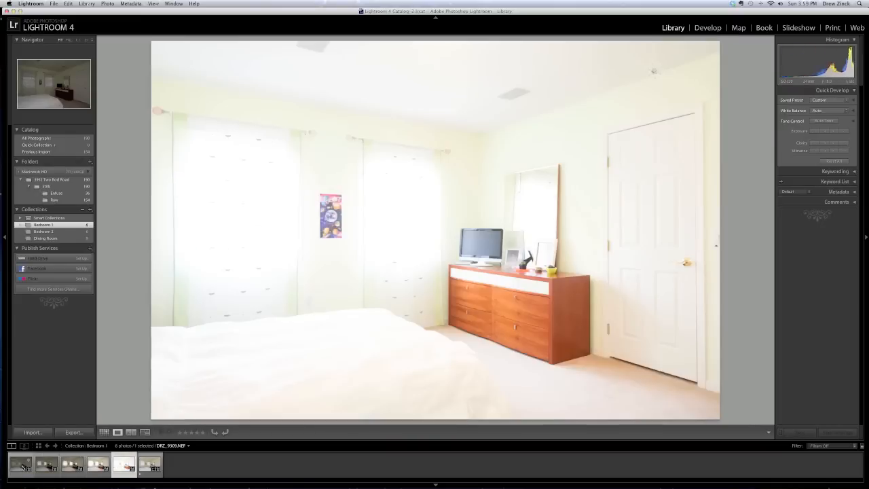
Compare the two brightest Bedroom 1 exposures by switching between them, ending on DRZ_9309.NEF.
{"action": "key", "text": "Left"}
{"action": "key", "text": "Right"}
{"action": "key", "text": "Left"}
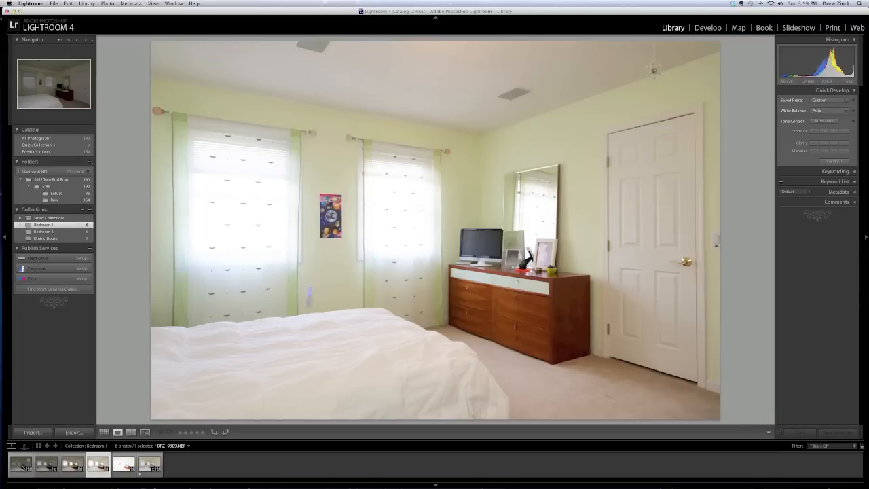
Return to the dark end of the Bedroom 1 bracket and compare the two darkest exposures, DRZ_9306.NEF and DRZ_9307.NEF.
{"action": "key", "text": "Left"}
{"action": "key", "text": "Left"}
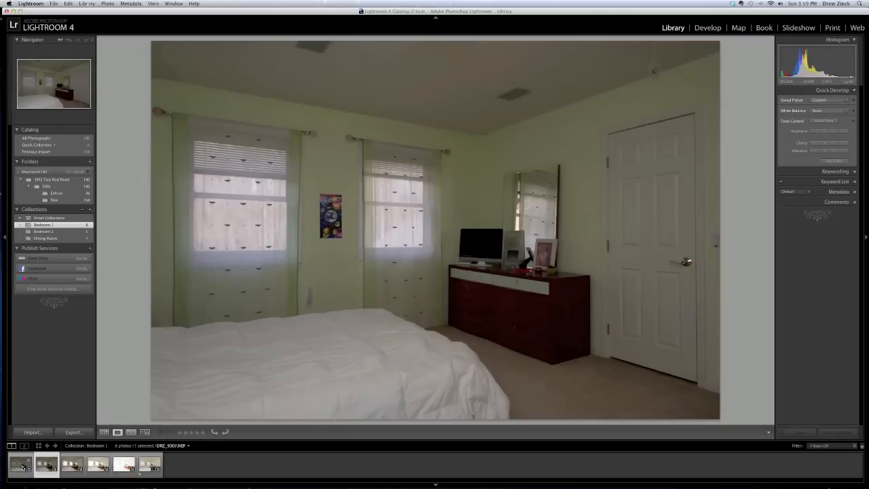
{"action": "key", "text": "Left"}
{"action": "key", "text": "Right"}
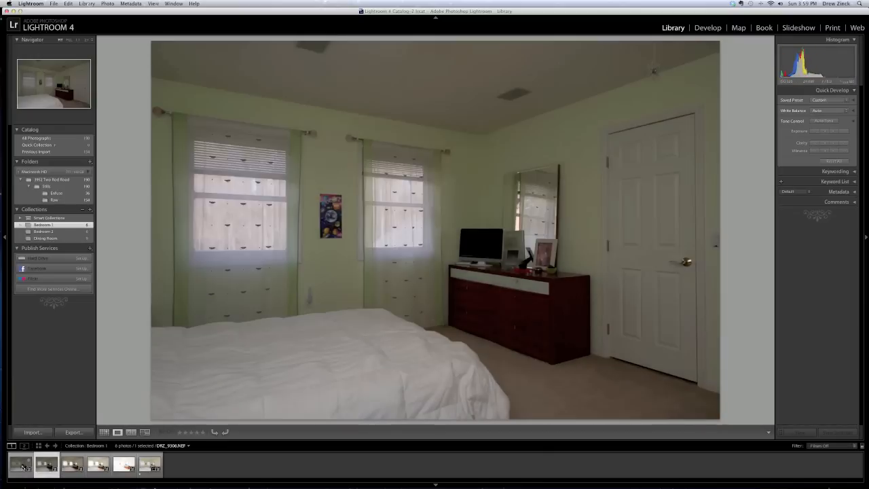
{"action": "key", "text": "Left"}
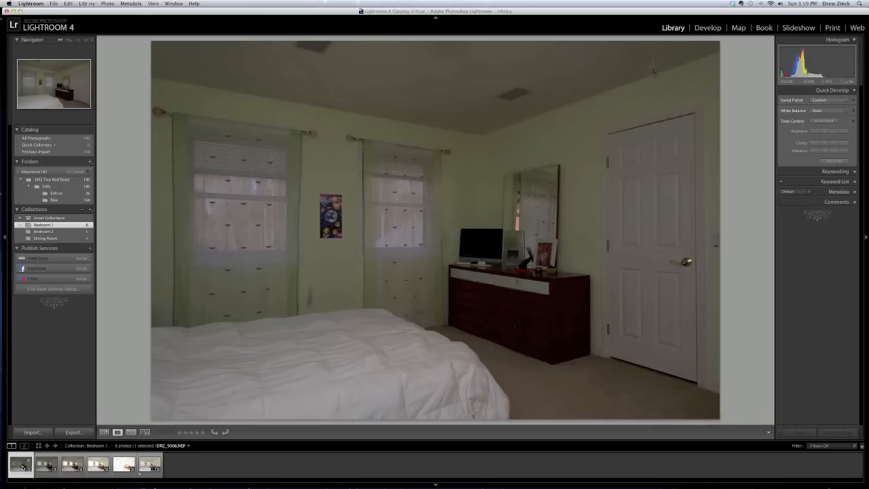
{"action": "key", "text": "Right"}
{"action": "key", "text": "Left"}
{"action": "key", "text": "Right"}
{"action": "key", "text": "Right"}
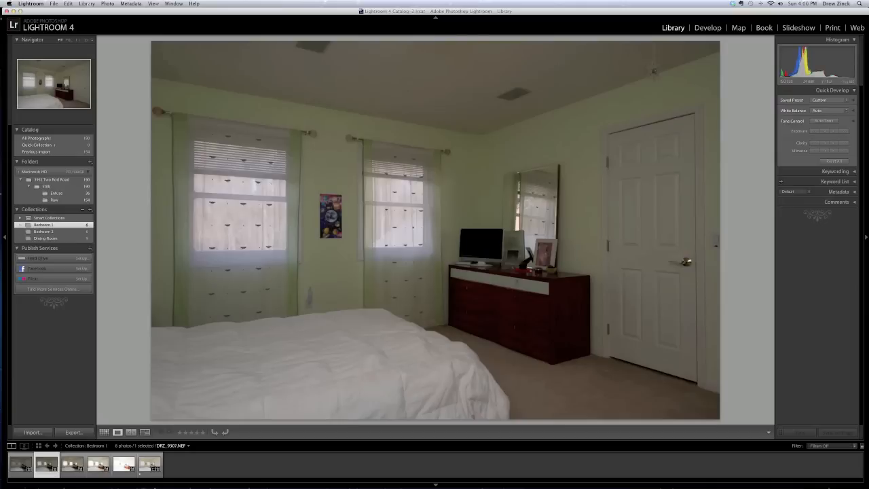
Compare DRZ_9308.NEF with the brighter DRZ_9309.NEF and continue through the Bedroom 1 bracket to the blended image.
{"action": "key", "text": "Right"}
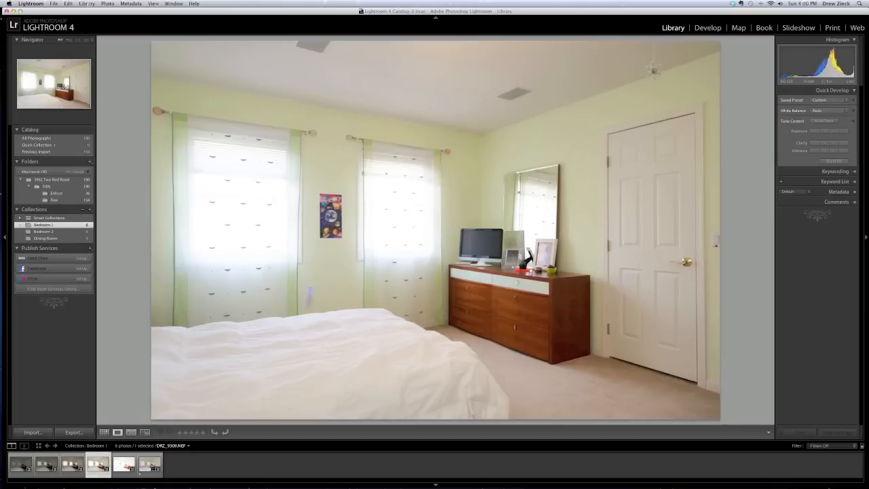
{"action": "key", "text": "Left"}
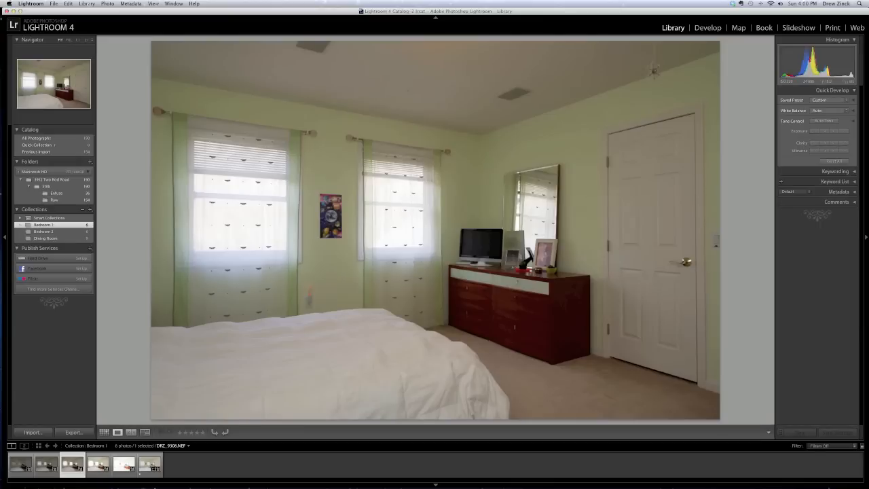
{"action": "key", "text": "Right"}
{"action": "key", "text": "Right"}
{"action": "key", "text": "Right"}
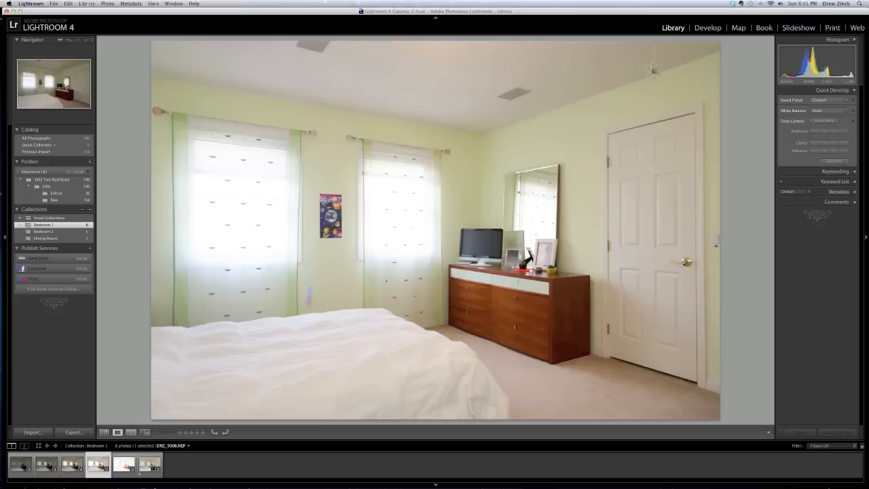
Open the blended image DRZ_9306blend.tif in the Develop module and show its Before view.
{"action": "key", "text": "g"}
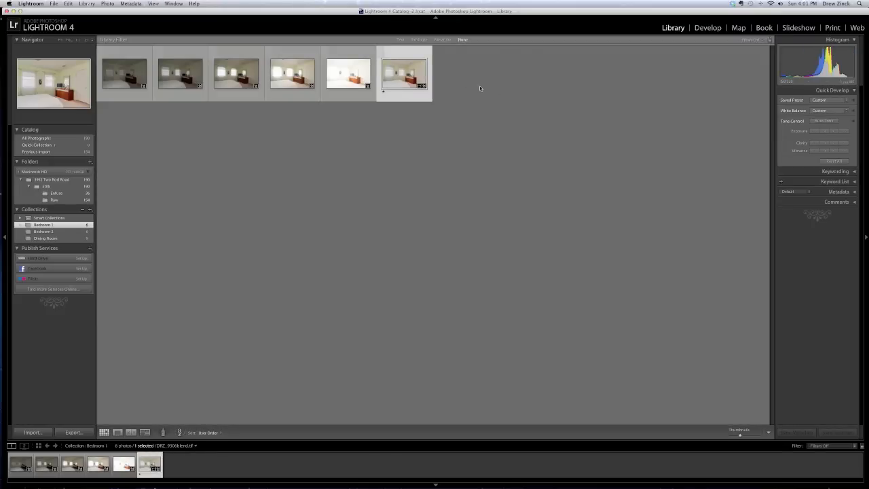
{"action": "key", "text": "e"}
{"action": "left_click", "coordinate": [698, 27]}
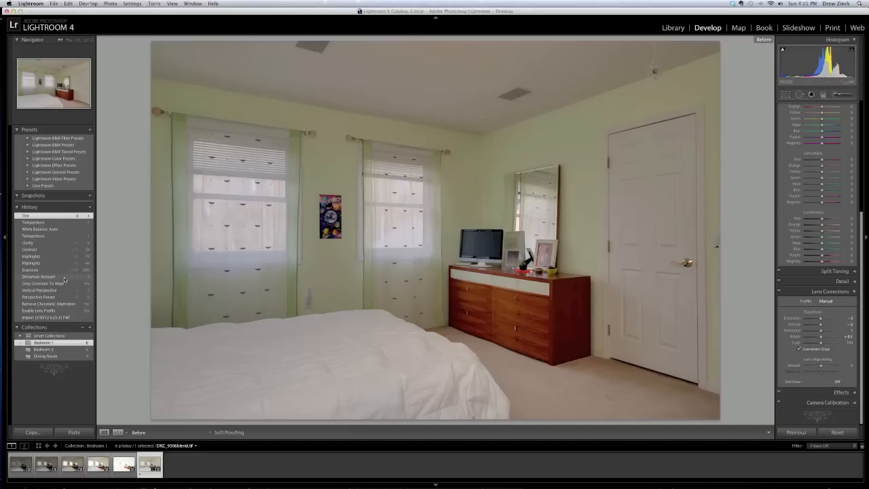
Review the blended image's history states from Distortion Amount through Exposure to the second Highlights adjustment.
{"action": "left_click", "coordinate": [64, 277]}
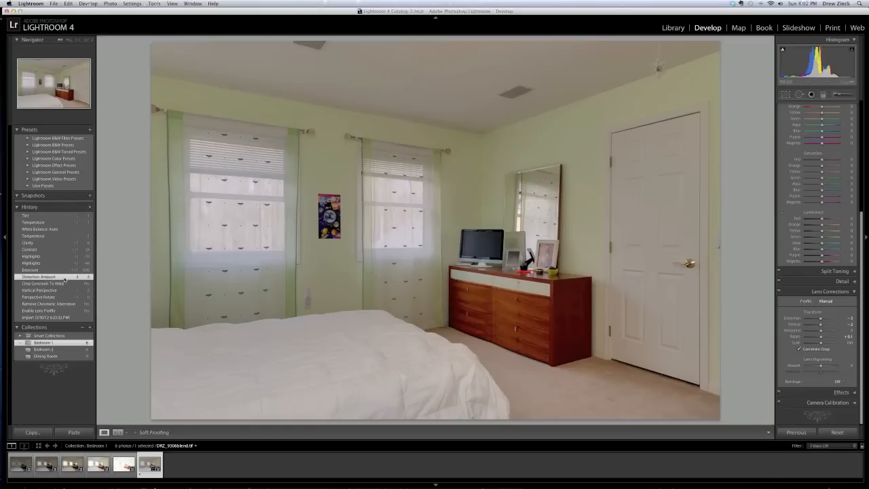
{"action": "left_click", "coordinate": [54, 270]}
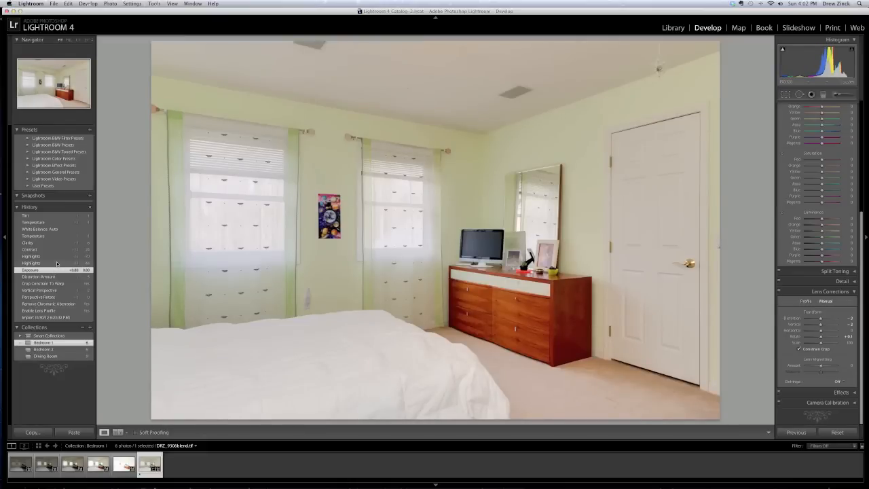
{"action": "left_click", "coordinate": [57, 263]}
{"action": "left_click", "coordinate": [58, 259]}
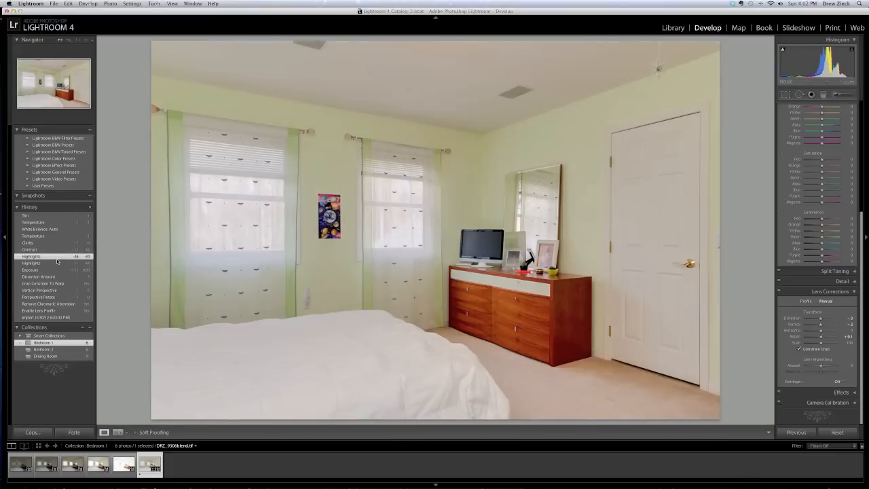
Review the remaining history states from Contrast, Clarity and Temperature up to Tint, and compare the before and after views.
{"action": "left_click", "coordinate": [57, 251]}
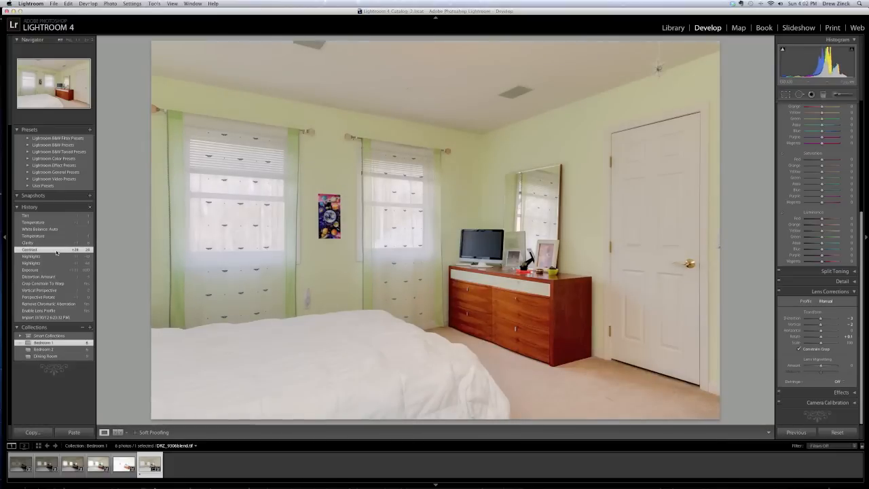
{"action": "left_click", "coordinate": [56, 245]}
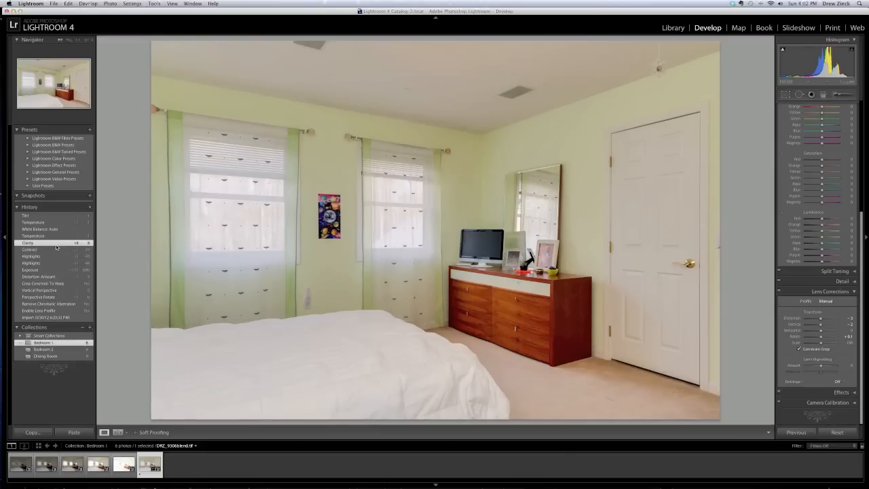
{"action": "left_click", "coordinate": [55, 236]}
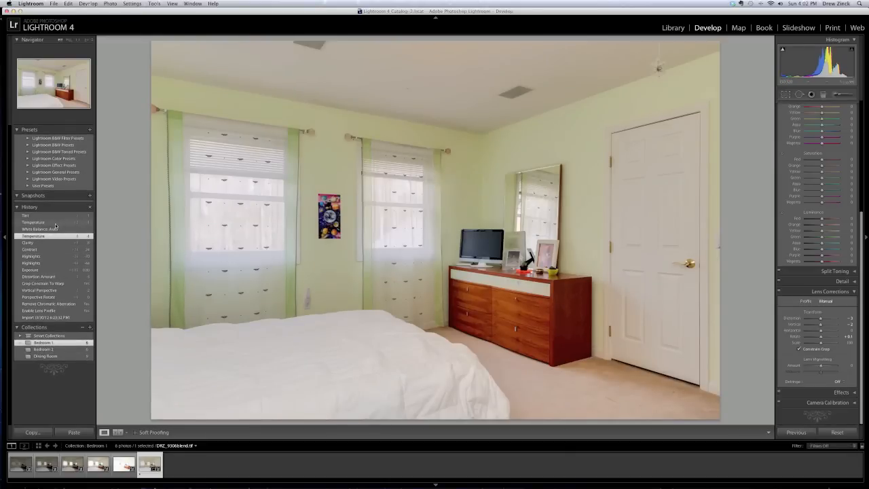
{"action": "left_click", "coordinate": [54, 216]}
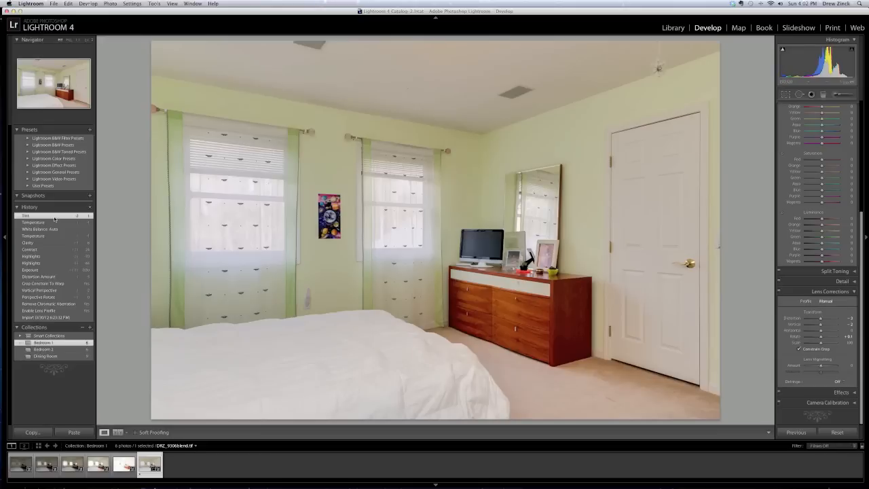
{"action": "key", "text": "backslash"}
{"action": "key", "text": "backslash"}
Open the Bedroom 2 collection and view its bracketed exposures from the darkest to the brightest frame.
{"action": "left_click", "coordinate": [44, 349]}
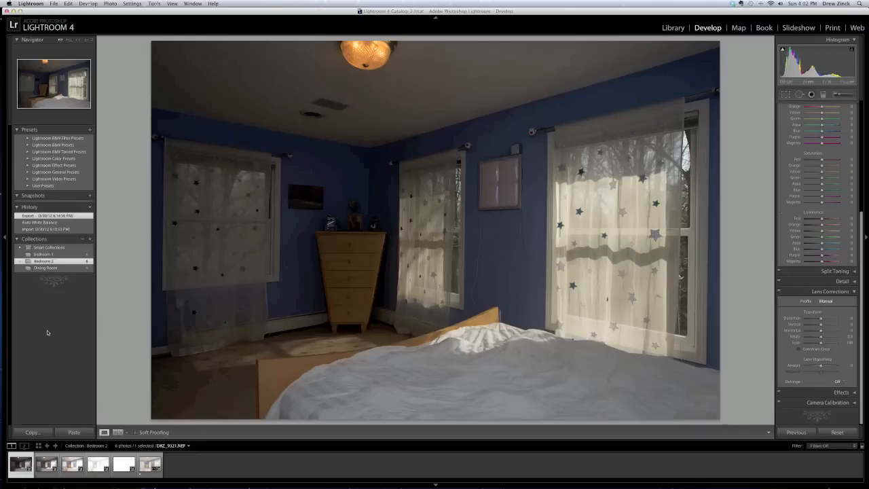
{"action": "key", "text": "Right"}
{"action": "key", "text": "Right"}
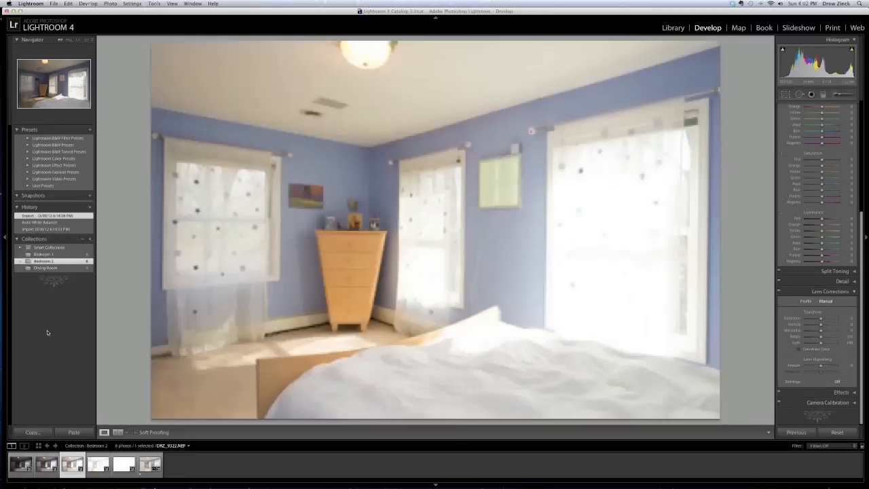
{"action": "key", "text": "Right"}
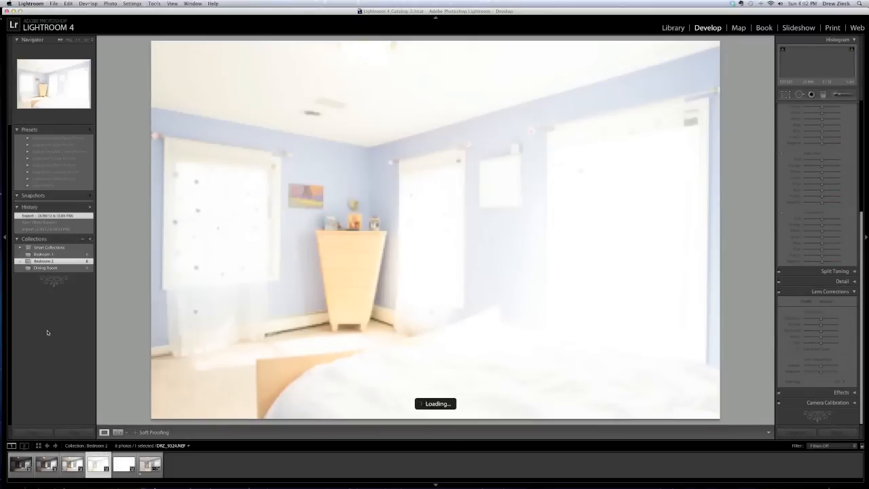
{"action": "key", "text": "Right"}
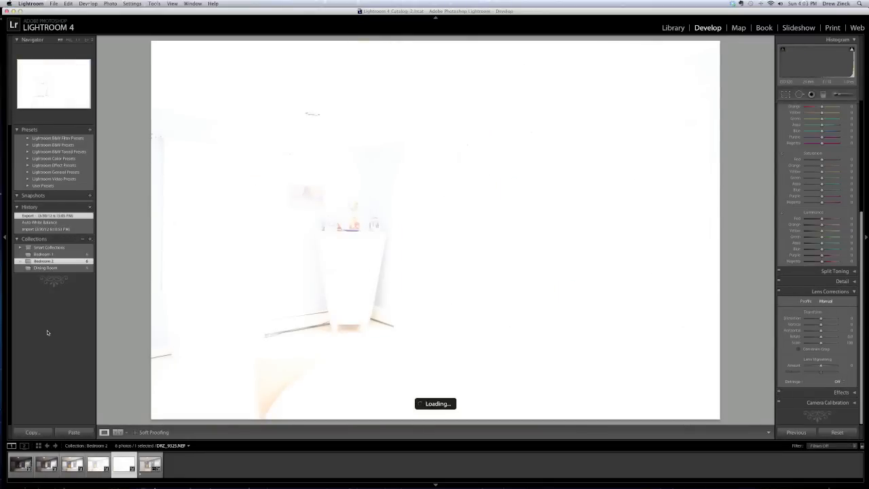
Show the Bedroom 2 blended image DRZ_9321blend.tif and compare its before and after views.
{"action": "key", "text": "Right"}
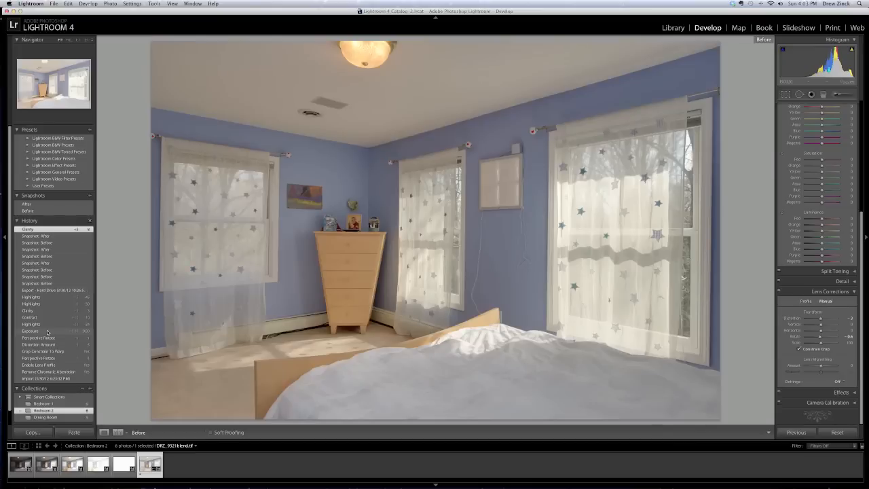
{"action": "key", "text": "backslash"}
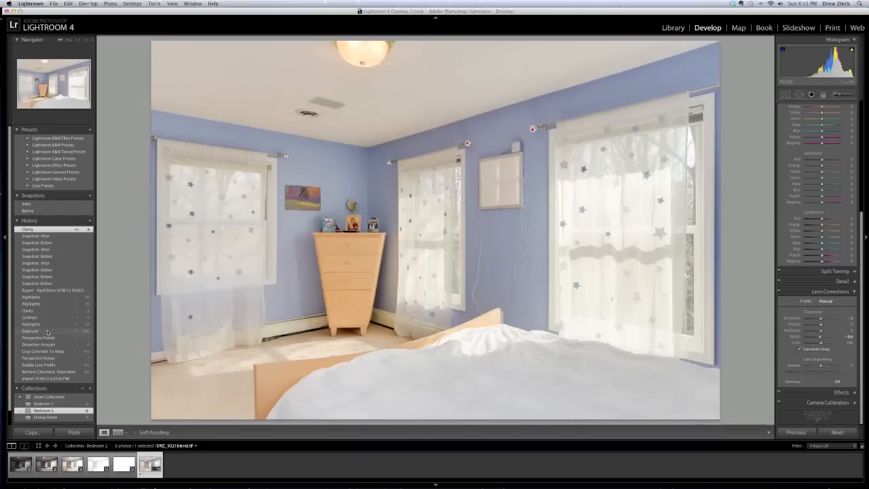